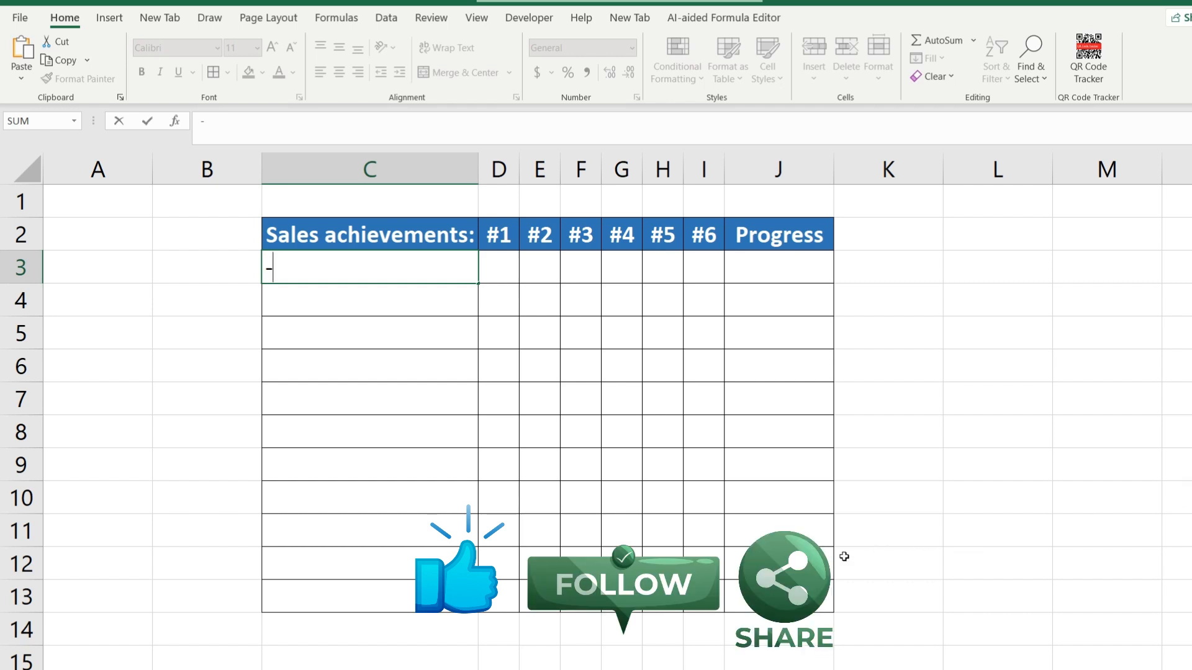
pyautogui.press('Escape')
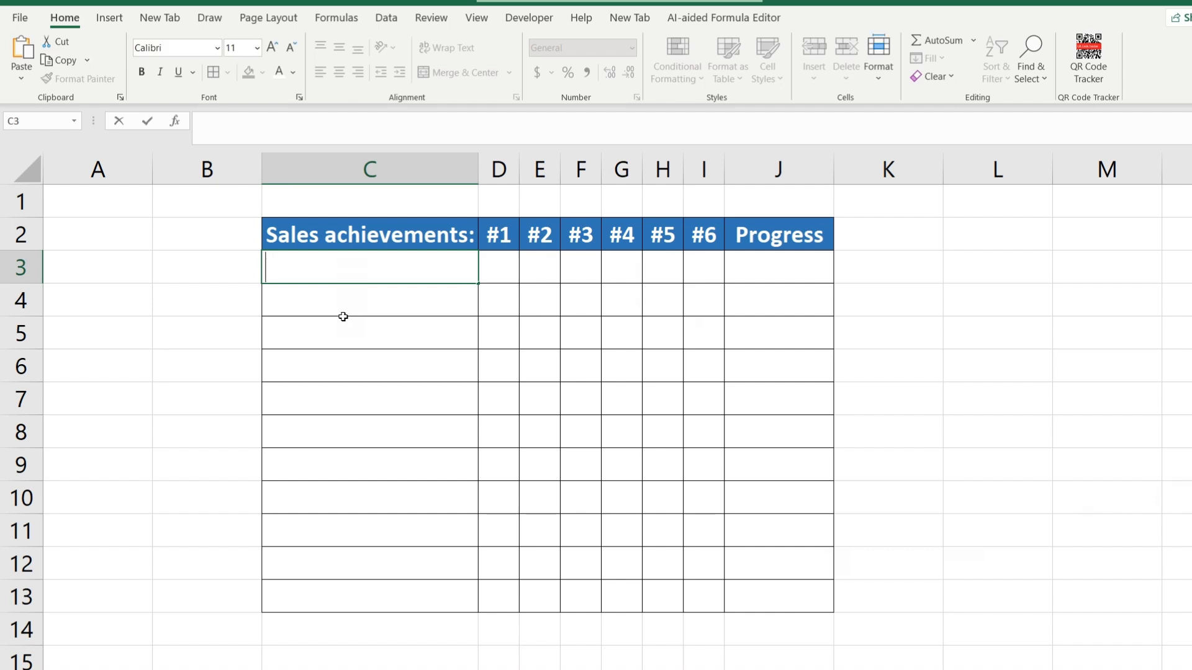
pyautogui.click(343, 315)
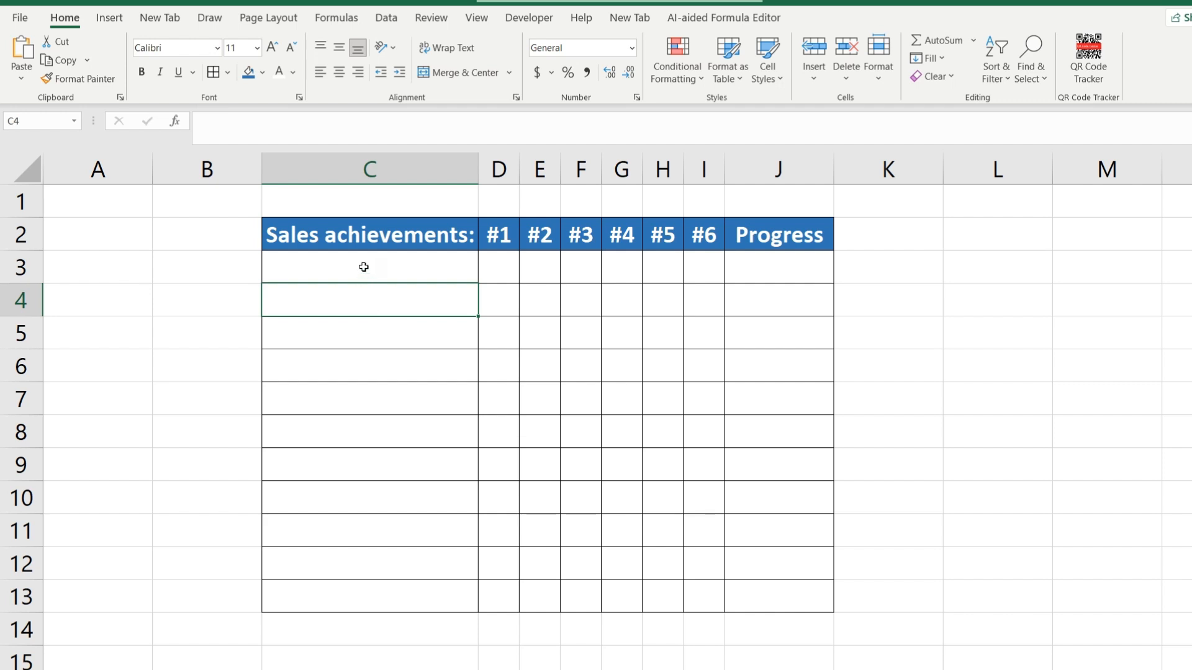
pyautogui.moveTo(364, 267); pyautogui.dragTo(324, 579)
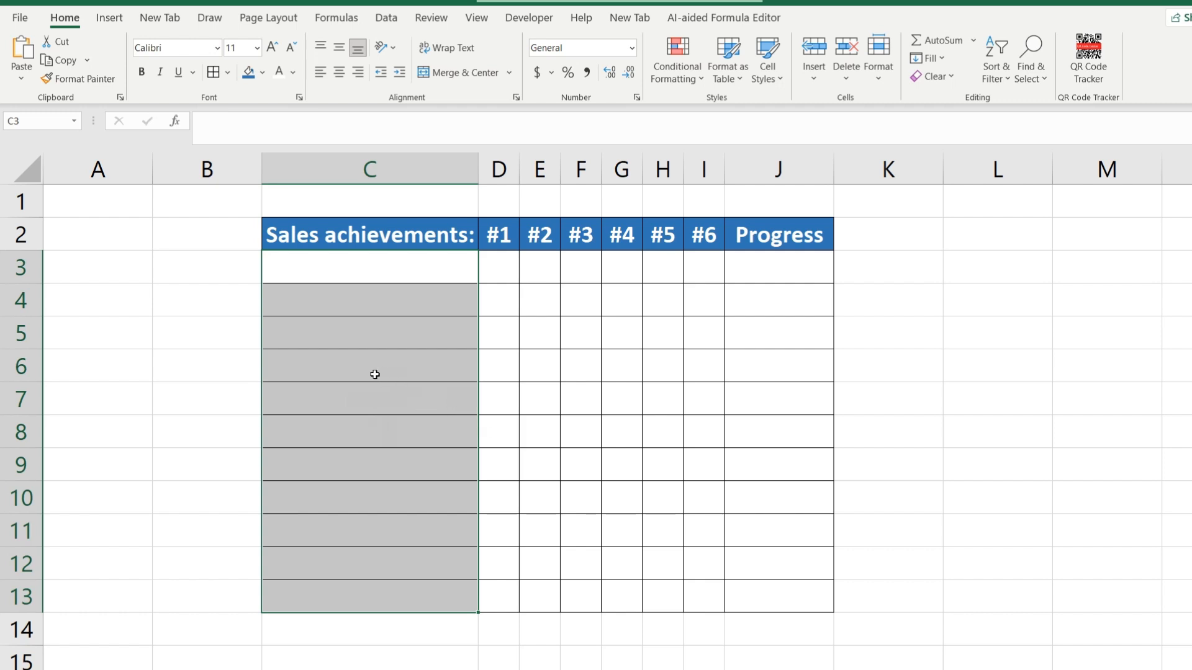
pyautogui.moveTo(489, 272); pyautogui.dragTo(696, 275)
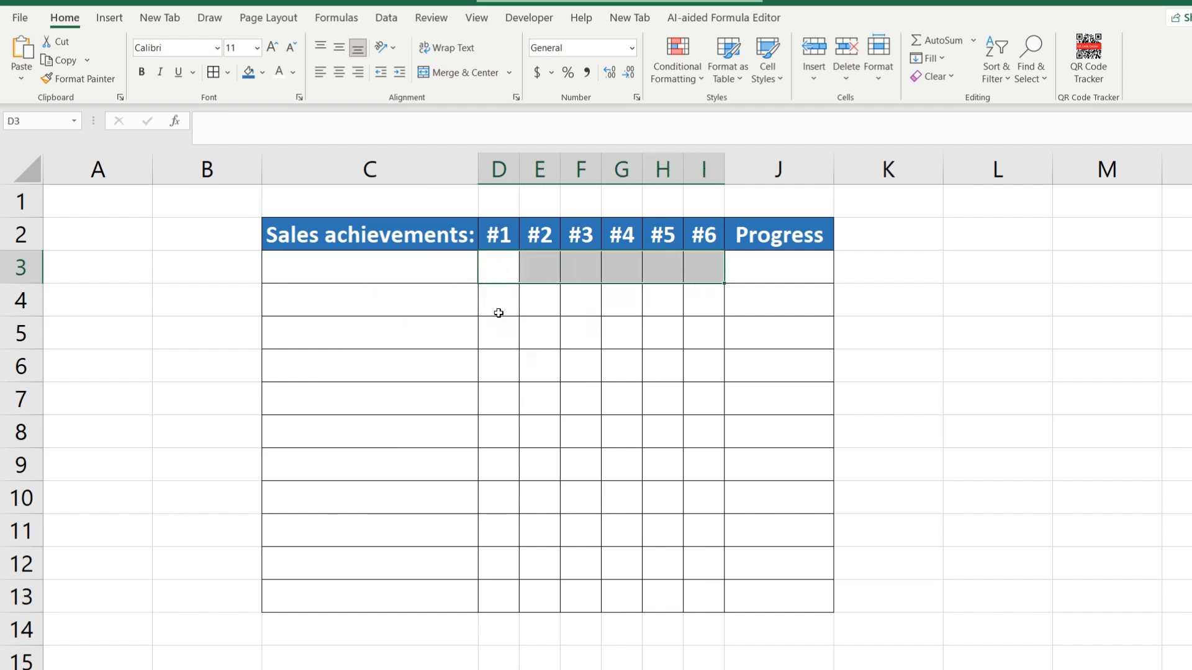
pyautogui.moveTo(498, 266); pyautogui.dragTo(673, 505)
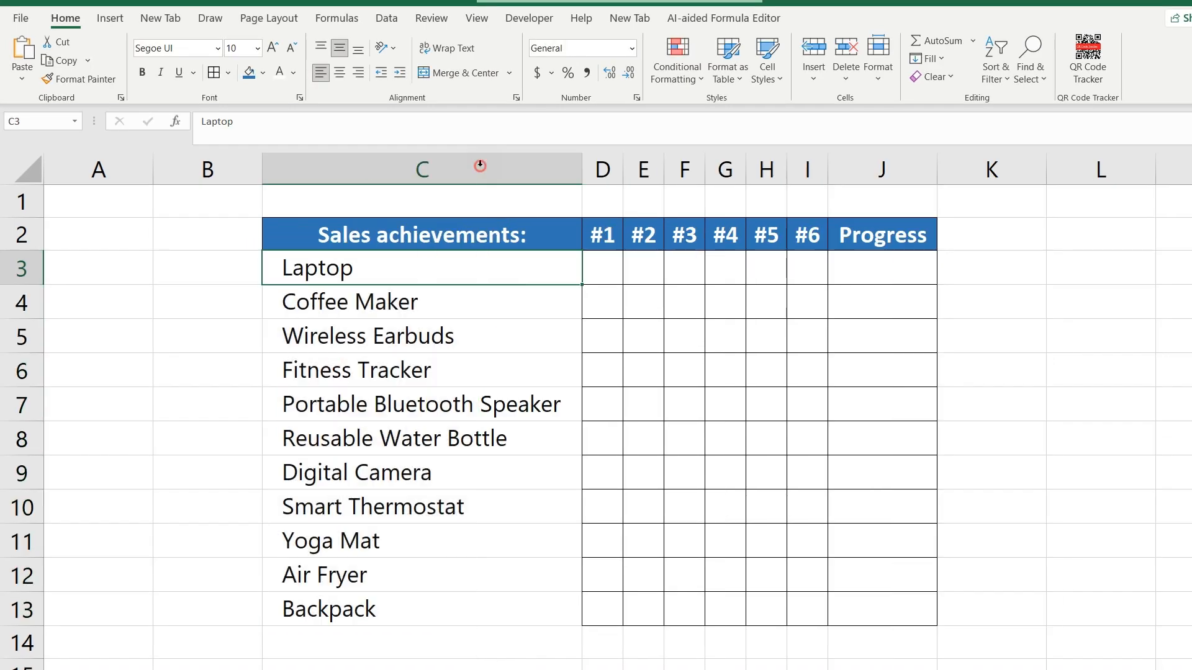
pyautogui.click(735, 344)
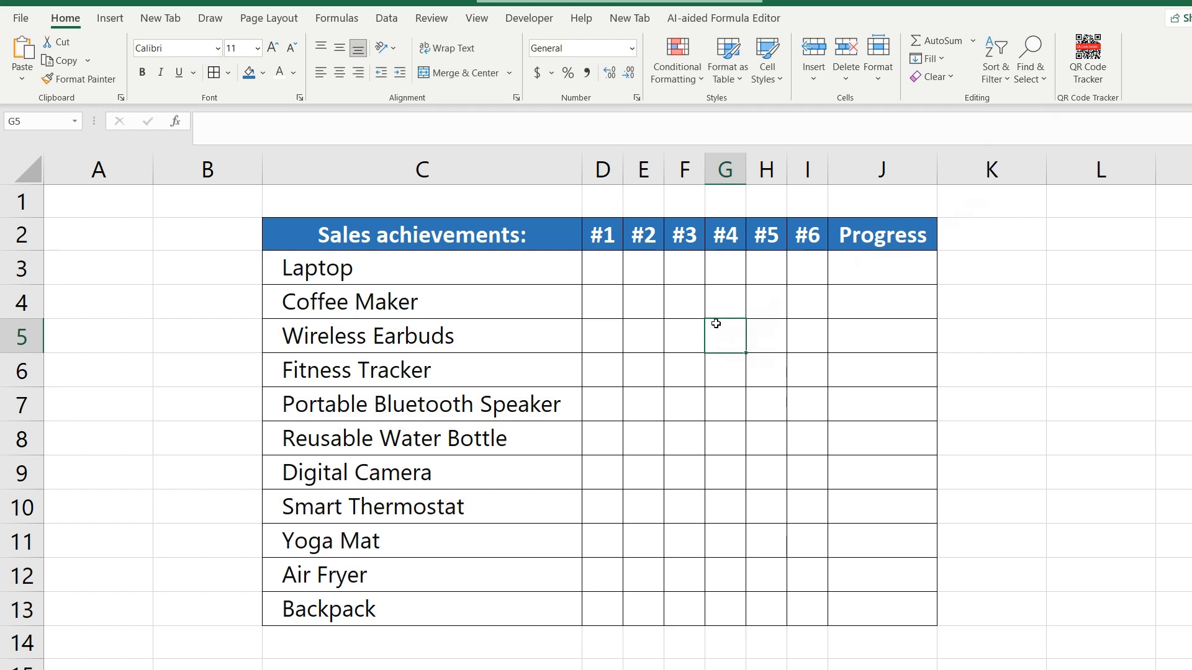
# - Insert check boxes into cells D3:I13, covering columns #1 to #6 for every product row
pyautogui.moveTo(604, 269); pyautogui.dragTo(788, 582)
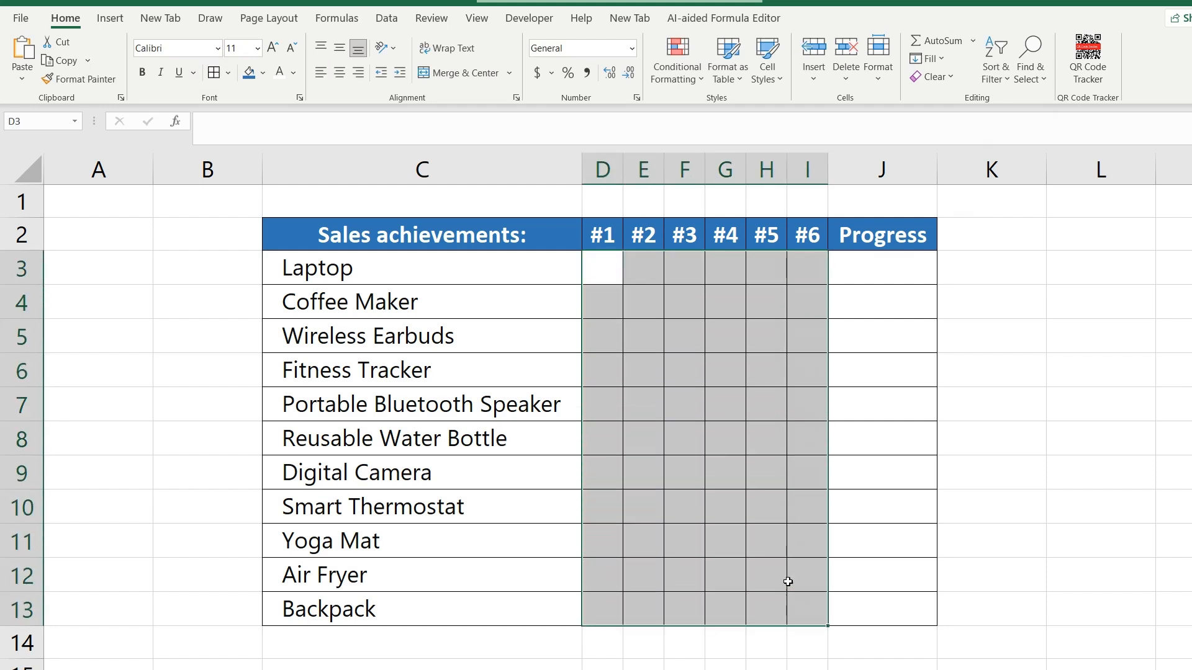
pyautogui.click(110, 21)
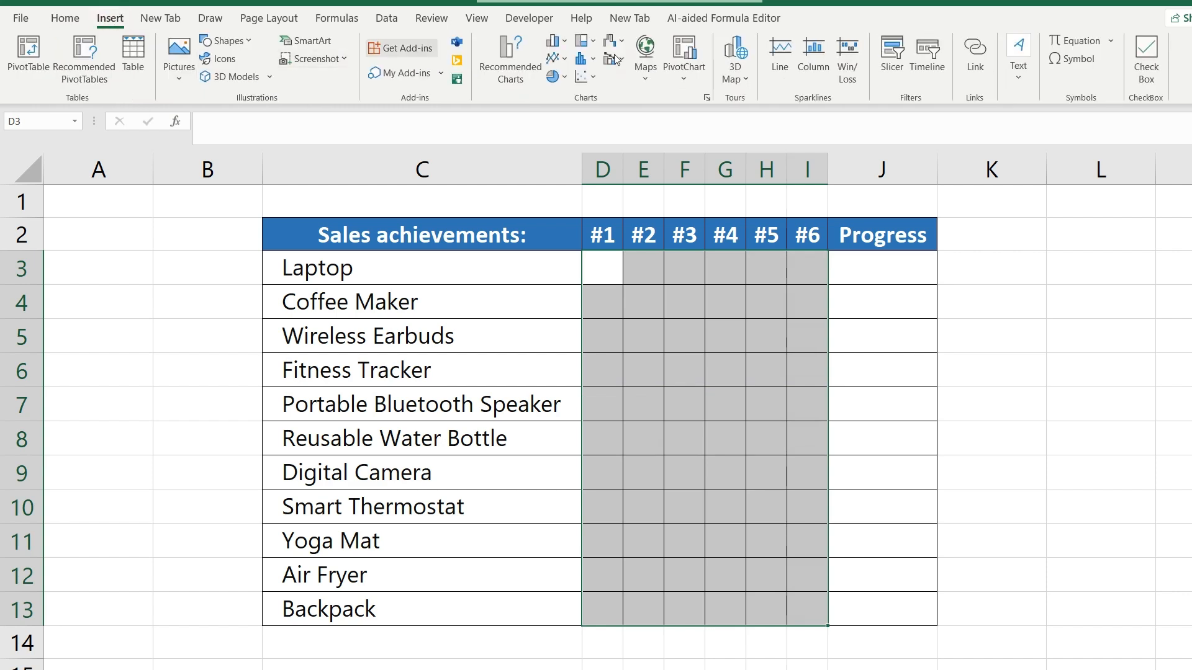
pyautogui.click(1146, 65)
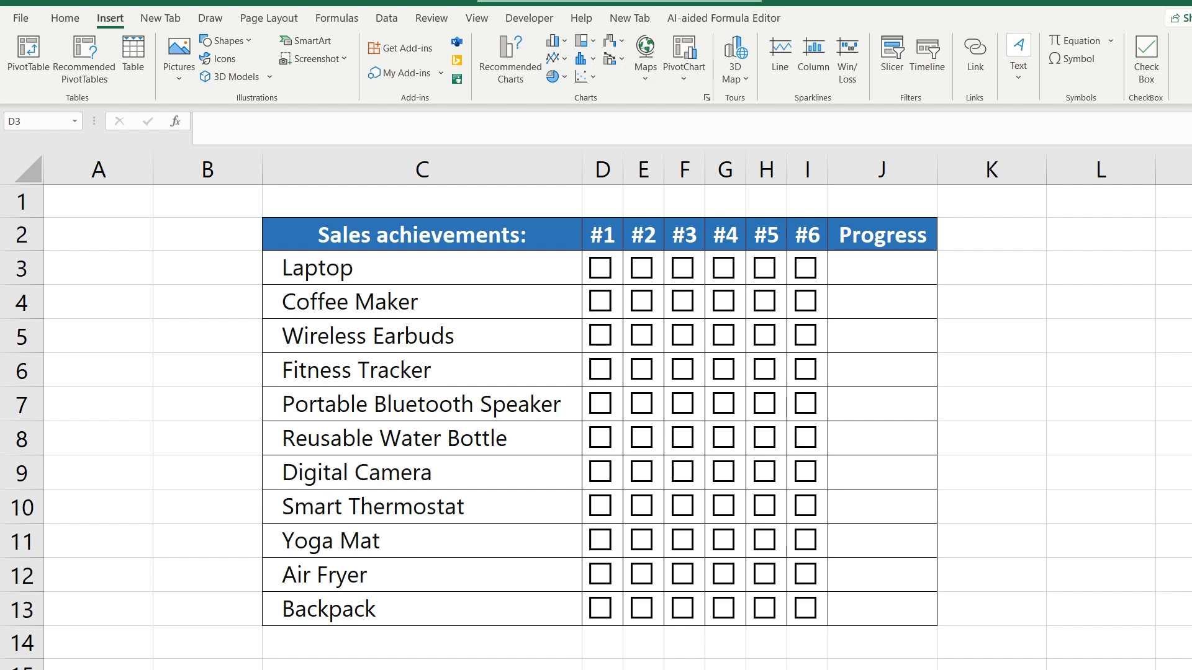
pyautogui.click(892, 267)
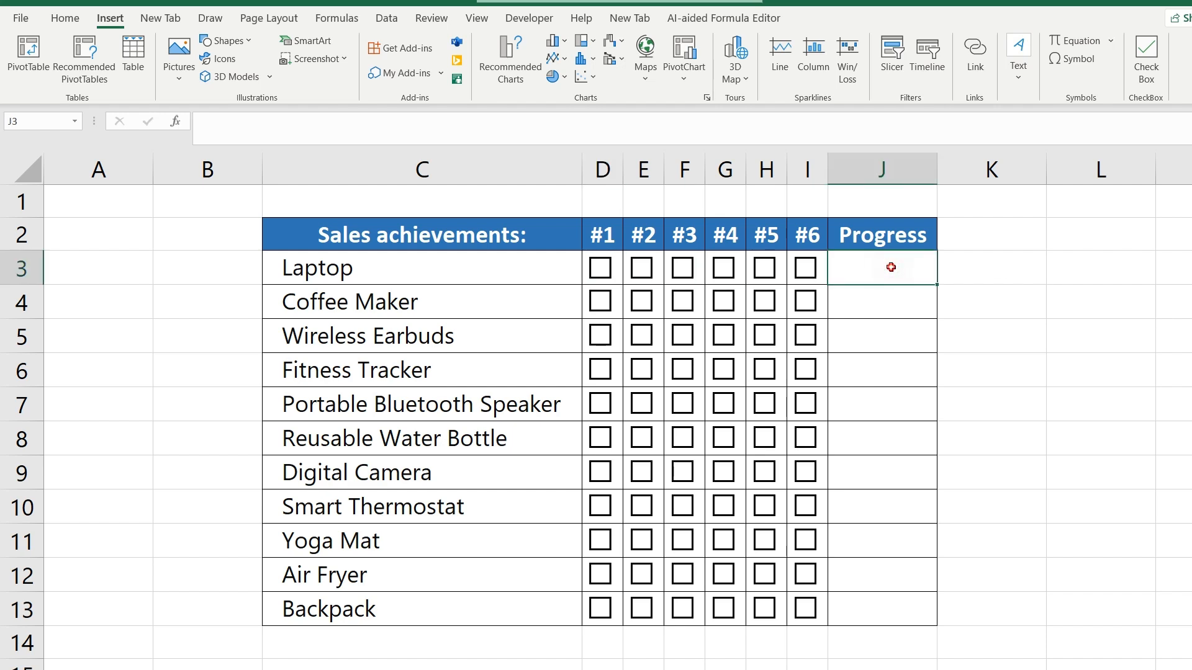
pyautogui.moveTo(892, 267); pyautogui.dragTo(909, 608)
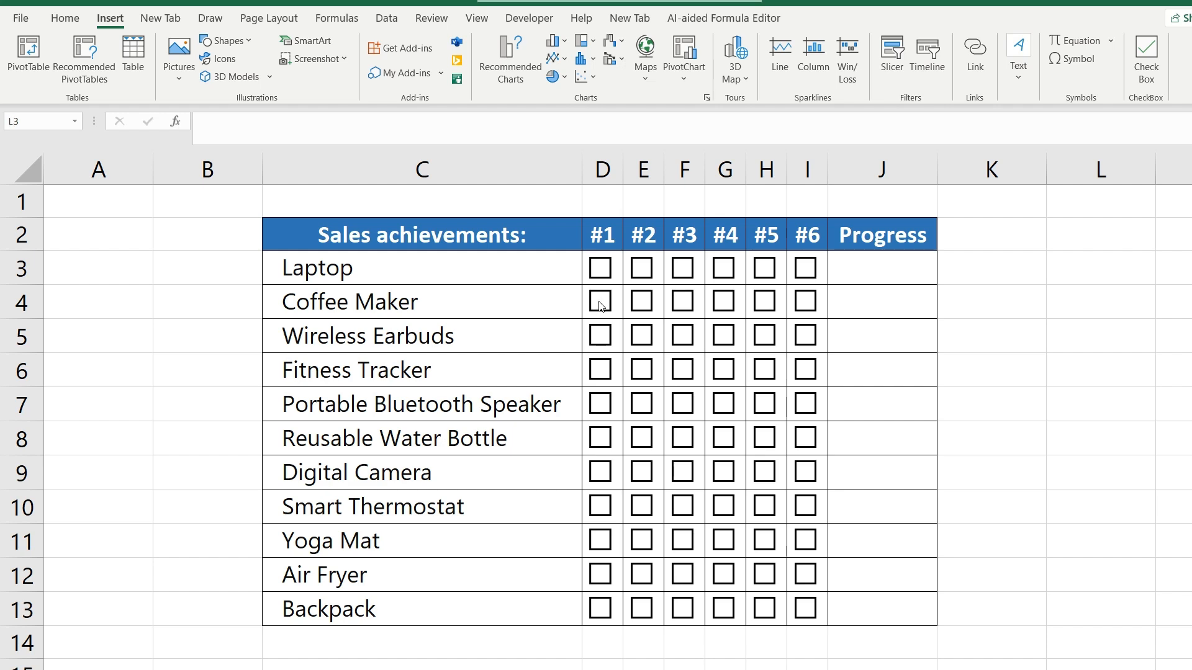
# - Tick check boxes #4 to #6 for Laptop, #1, #3 and #5 for Coffee Maker, and #2 and #5 for Wireless Earbuds
pyautogui.click(599, 302)
pyautogui.click(642, 336)
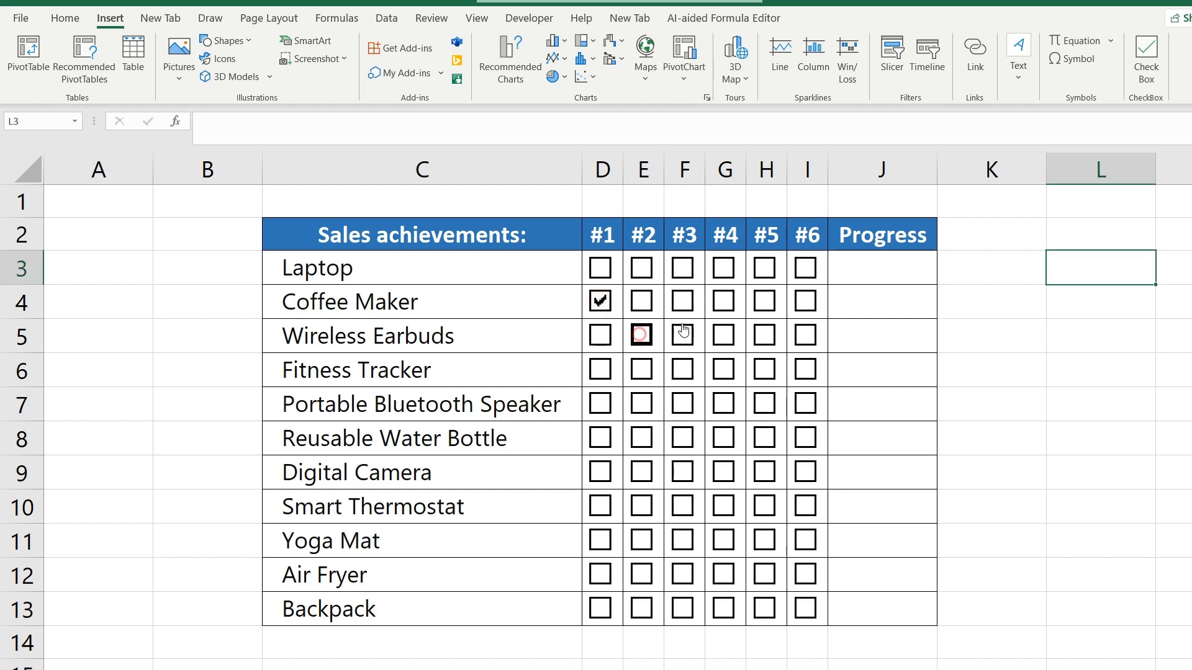
pyautogui.click(678, 303)
pyautogui.click(724, 269)
pyautogui.click(764, 268)
pyautogui.click(805, 268)
pyautogui.click(763, 303)
pyautogui.click(764, 336)
# - Tick check boxes #1, #3 and #4 for Fitness Tracker and #2, #3 and #5 for Portable Bluetooth Speaker, plus a sample in the rows below
pyautogui.click(601, 370)
pyautogui.click(682, 370)
pyautogui.click(722, 371)
pyautogui.click(641, 404)
pyautogui.click(683, 404)
pyautogui.click(763, 404)
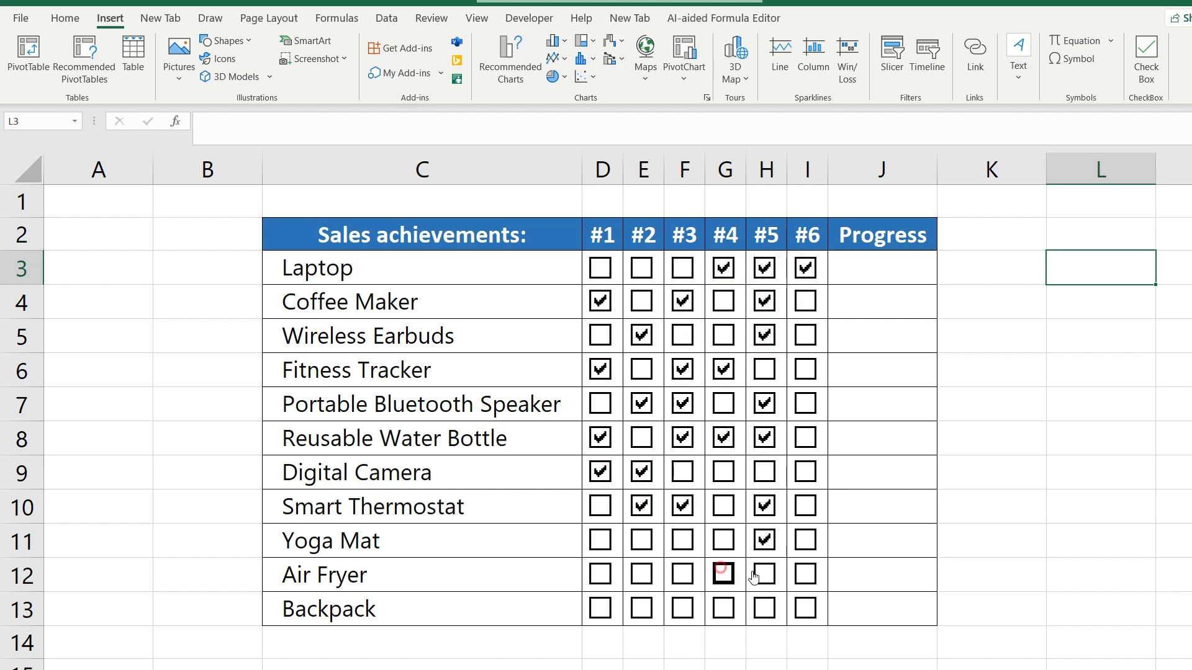
# - Start a REPT formula in the Laptop row's Progress cell J3 with "|" as the text to repeat
pyautogui.doubleClick(859, 268)
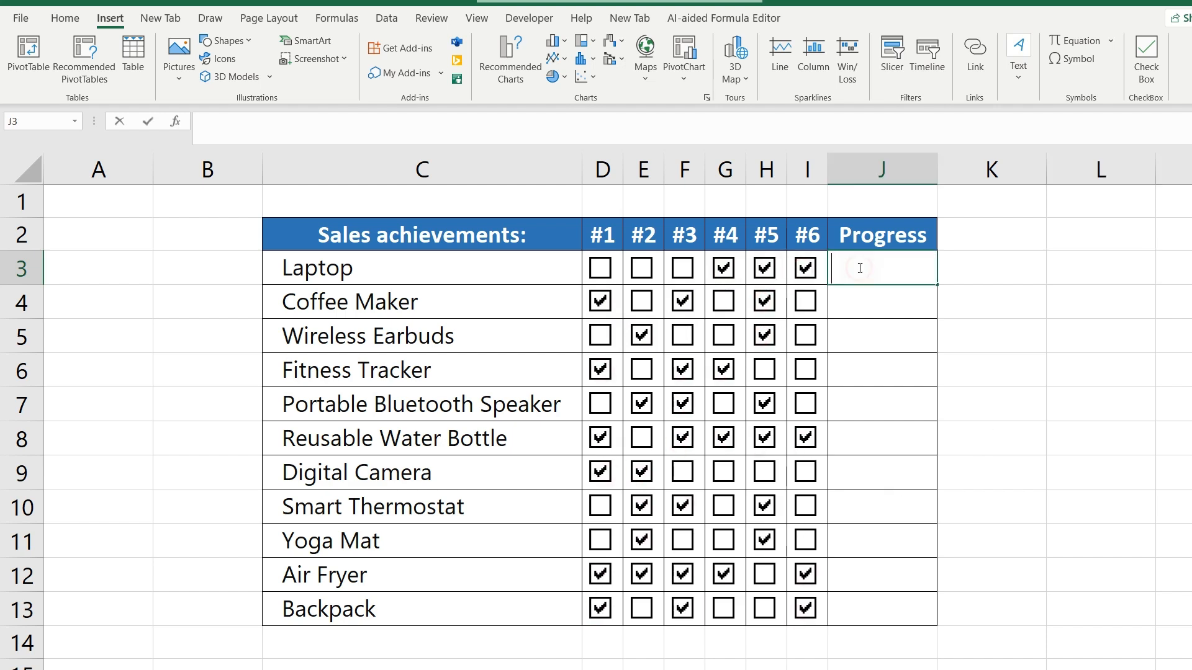
pyautogui.write('=')
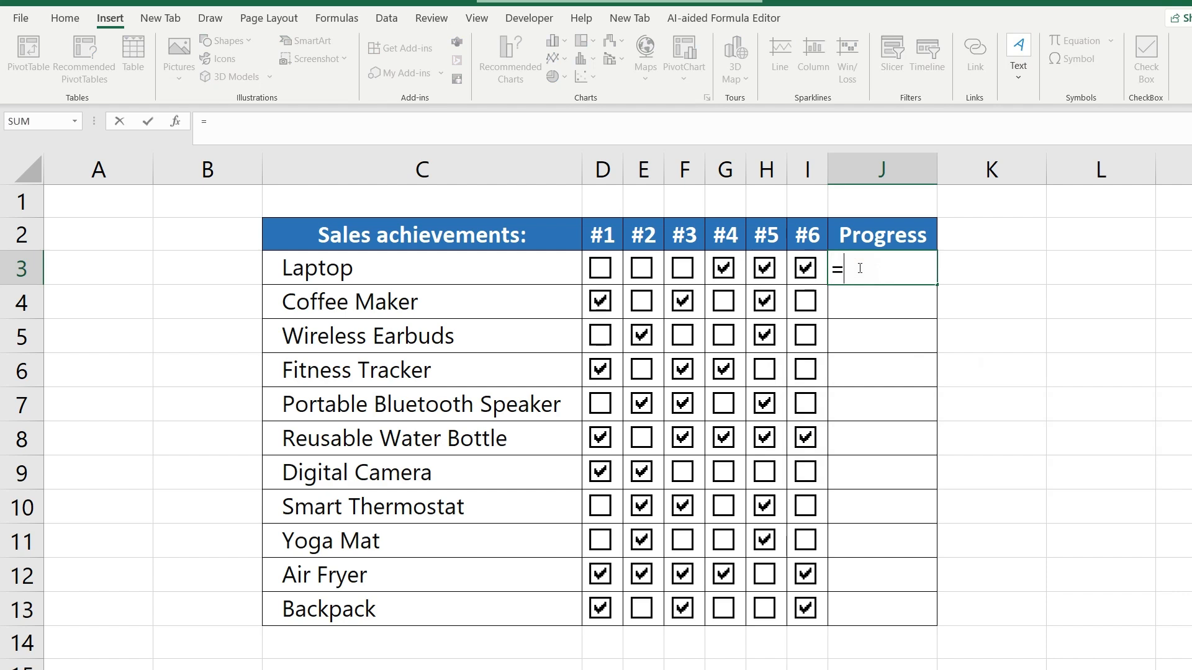
pyautogui.write('RE')
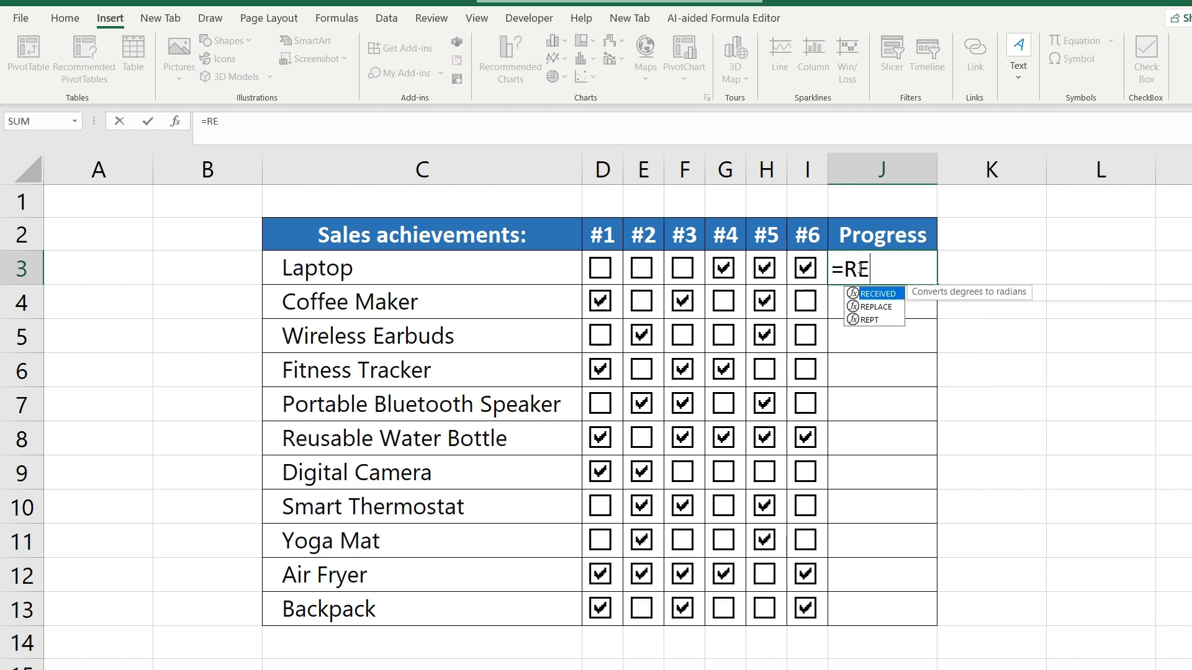
pyautogui.write('AP')
pyautogui.press('BackSpace')
pyautogui.press('BackSpace')
pyautogui.write('PT')
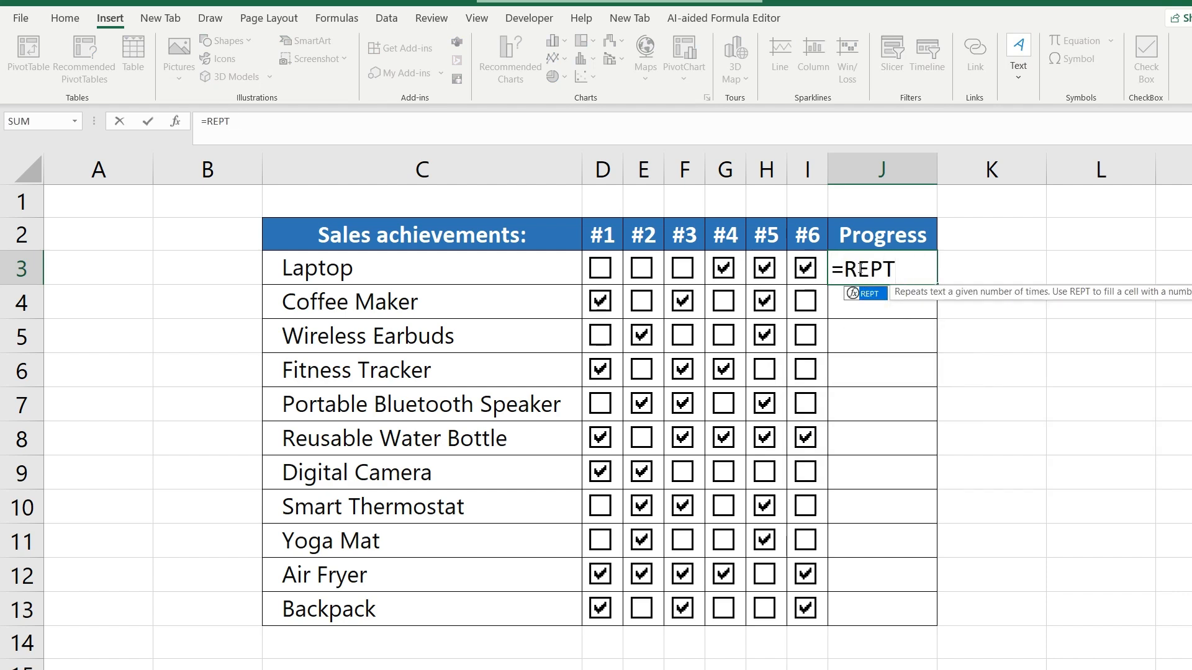
pyautogui.write('(')
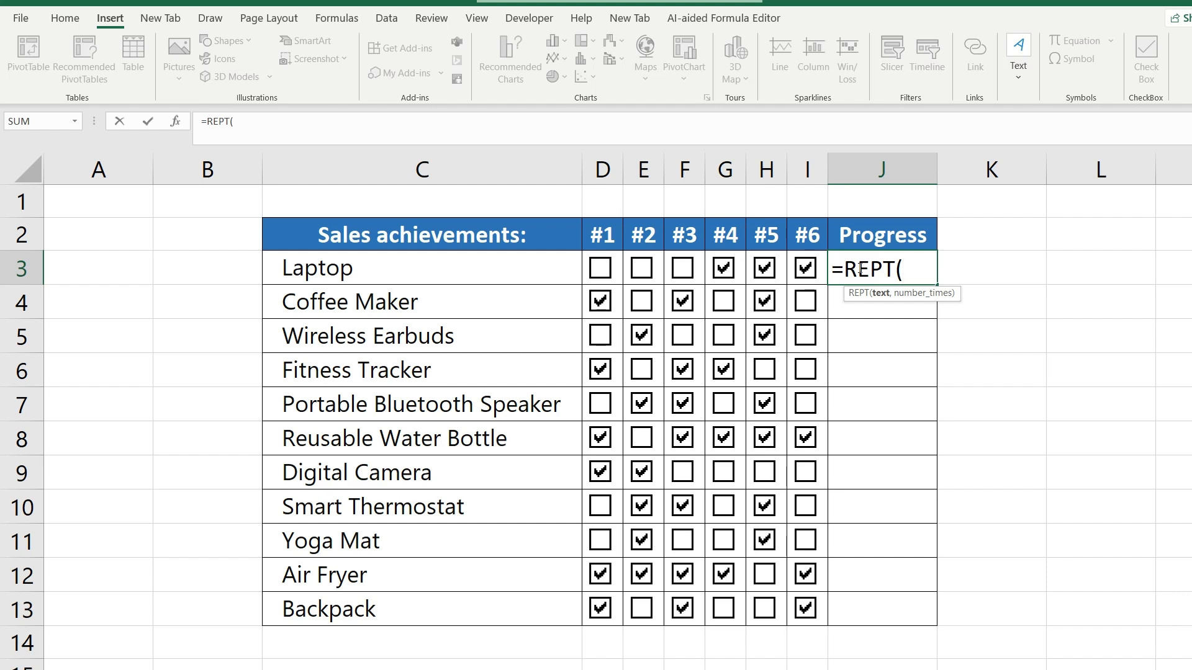
pyautogui.write('"|",')
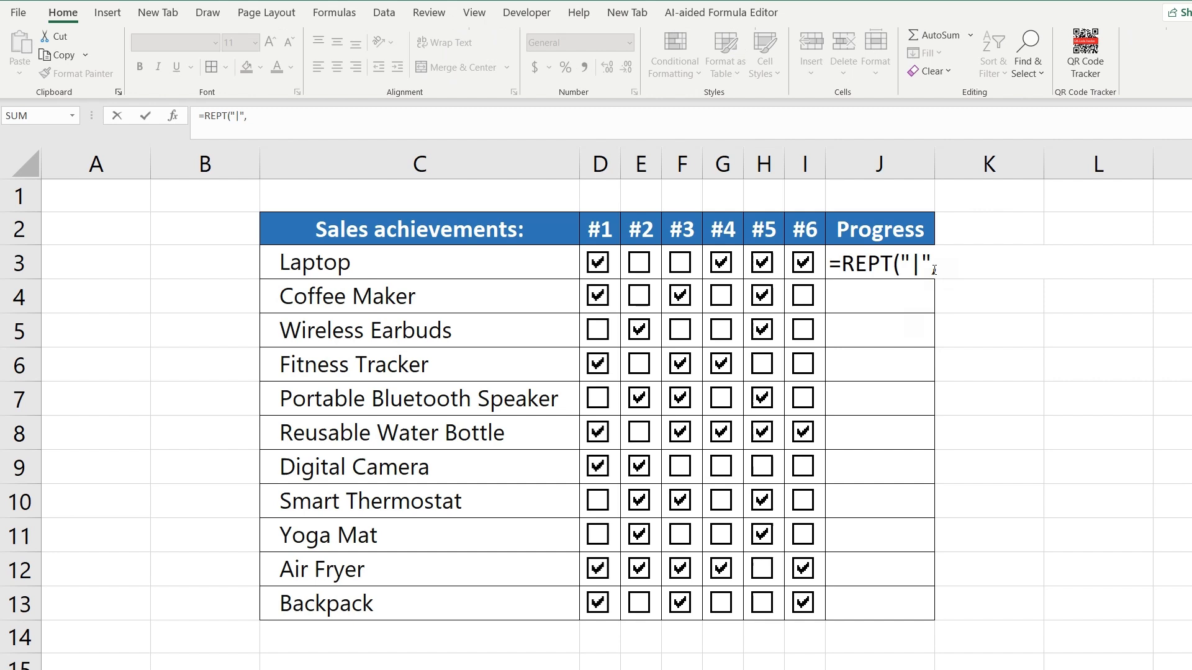
# - Complete the J3 formula with COUNTIF(D3:I3,TRUE) as the number of repeats, and fill it down to J13
pyautogui.click(943, 267)
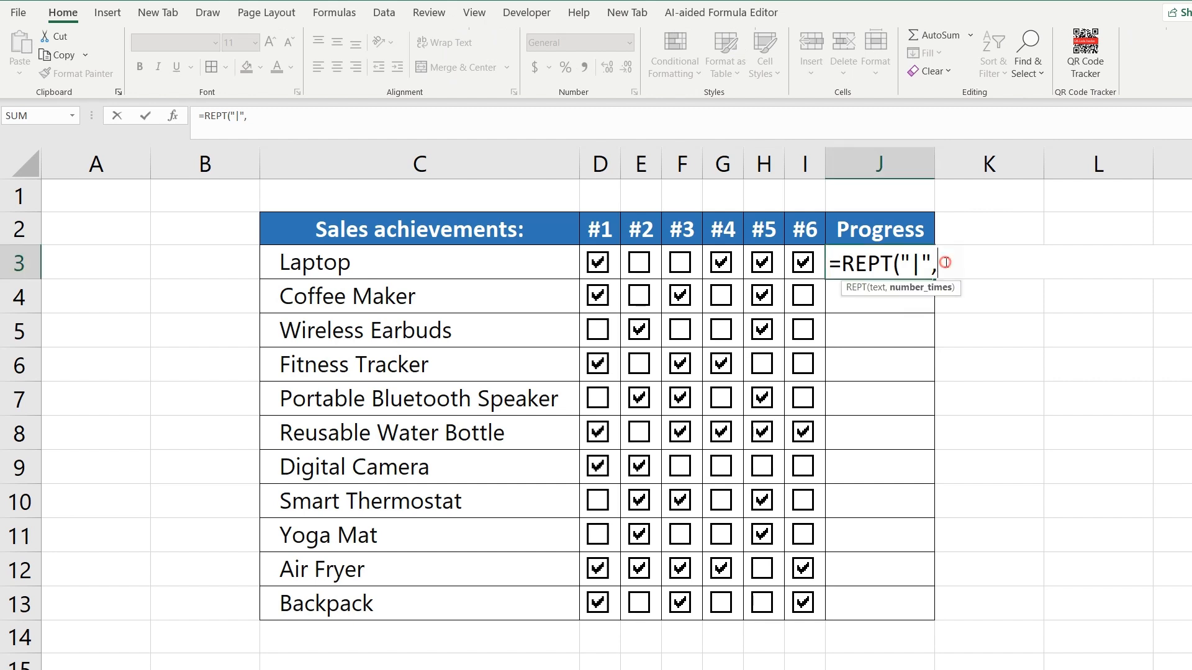
pyautogui.write('co')
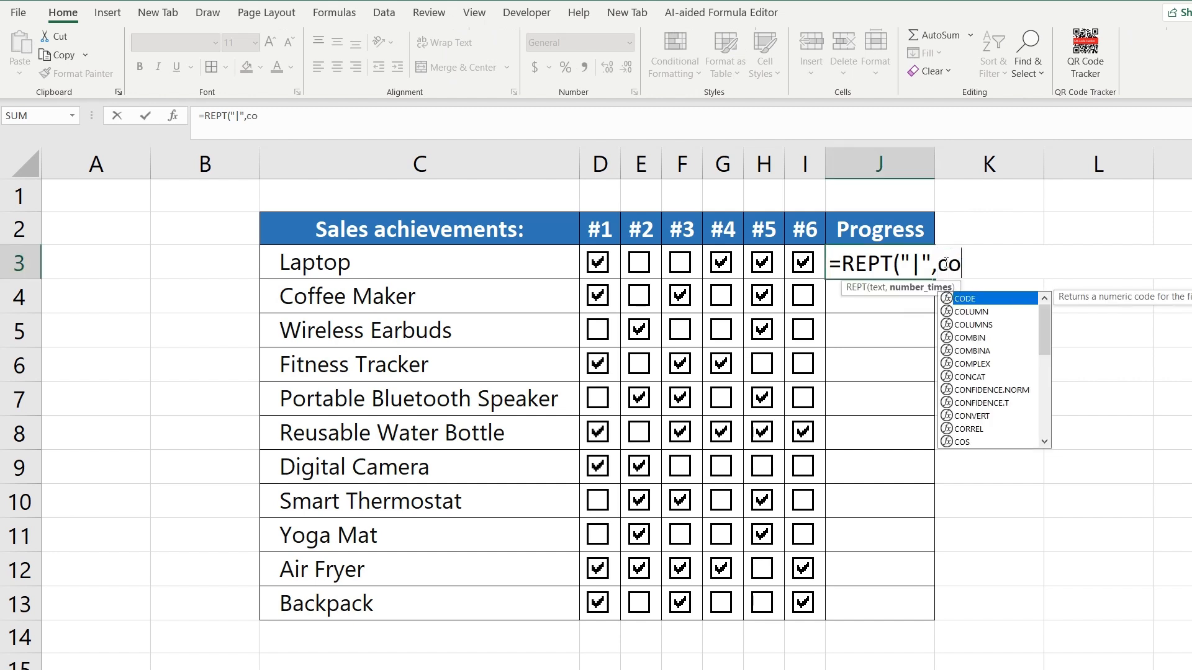
pyautogui.write('untif')
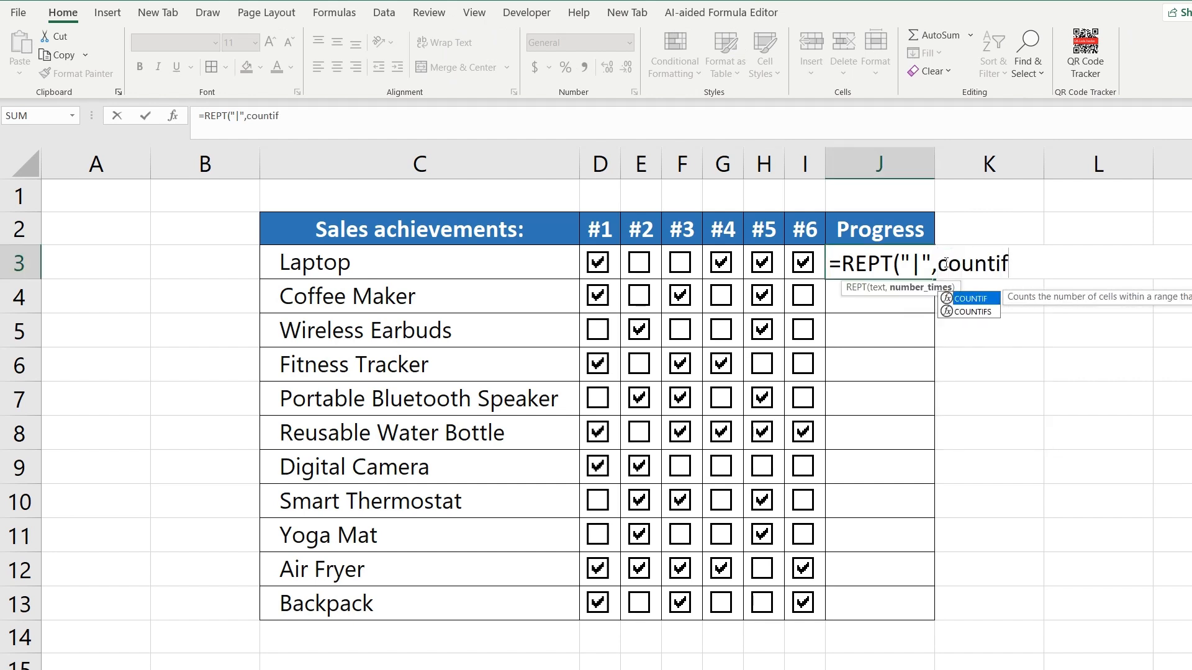
pyautogui.write('(')
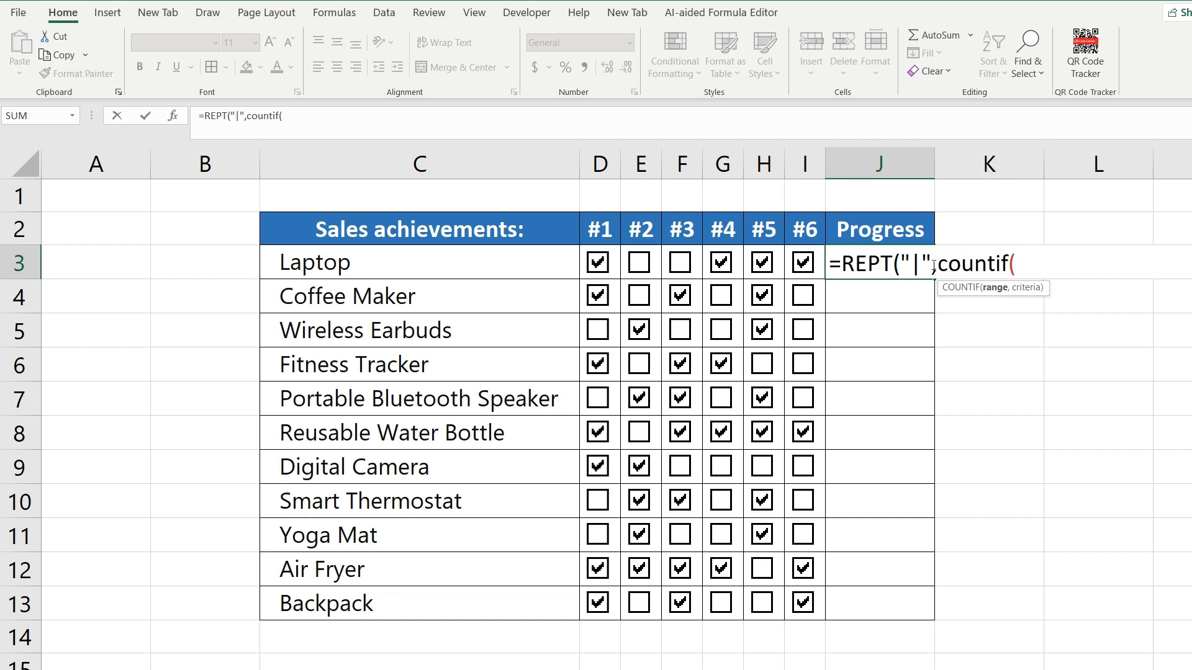
pyautogui.click(514, 265)
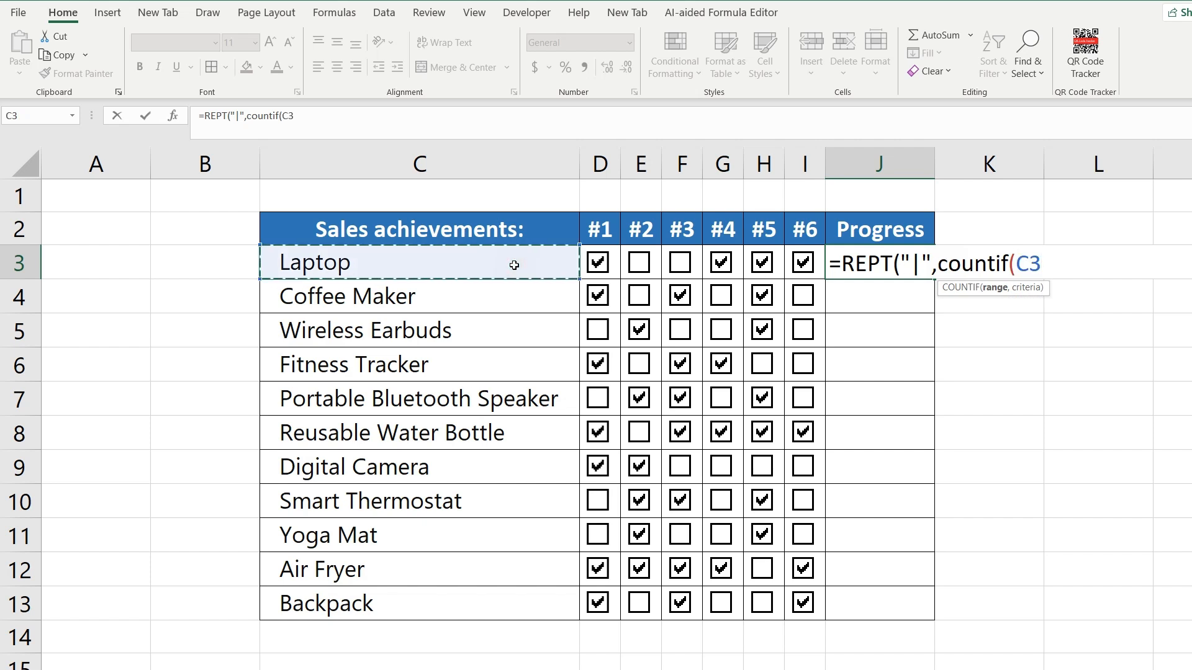
pyautogui.press('Right')
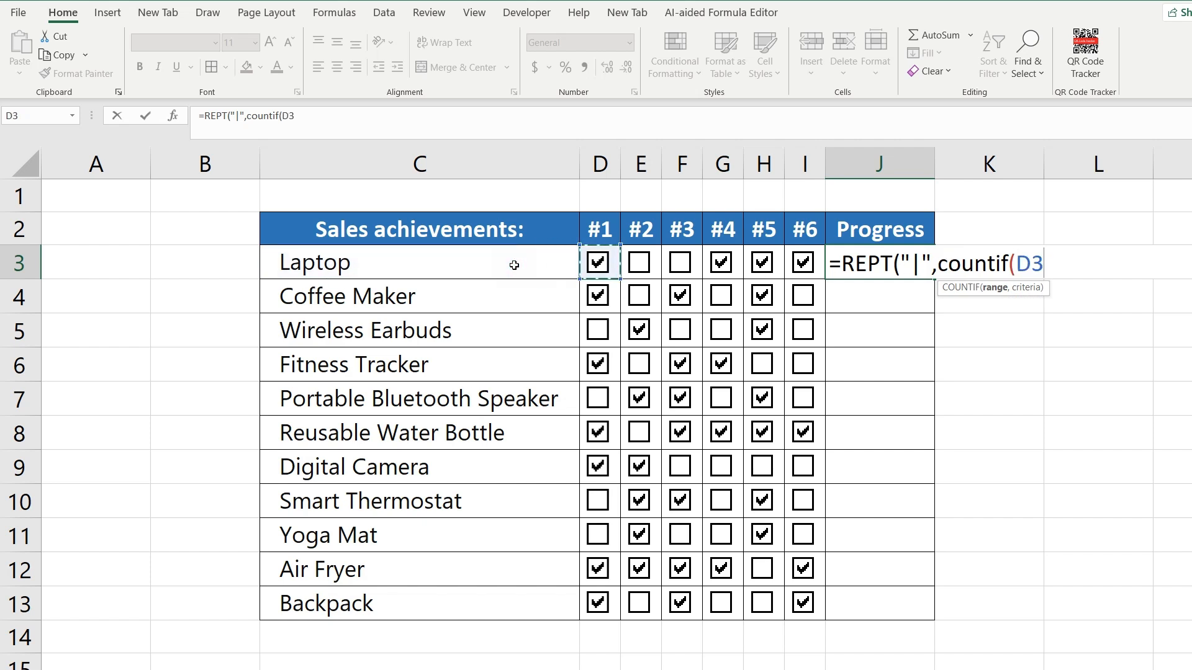
pyautogui.hotkey('shift', 'Right')
pyautogui.hotkey('shift', 'Right')
pyautogui.hotkey('shift', 'Right')
pyautogui.hotkey('shift', 'Right')
pyautogui.hotkey('shift', 'Right')
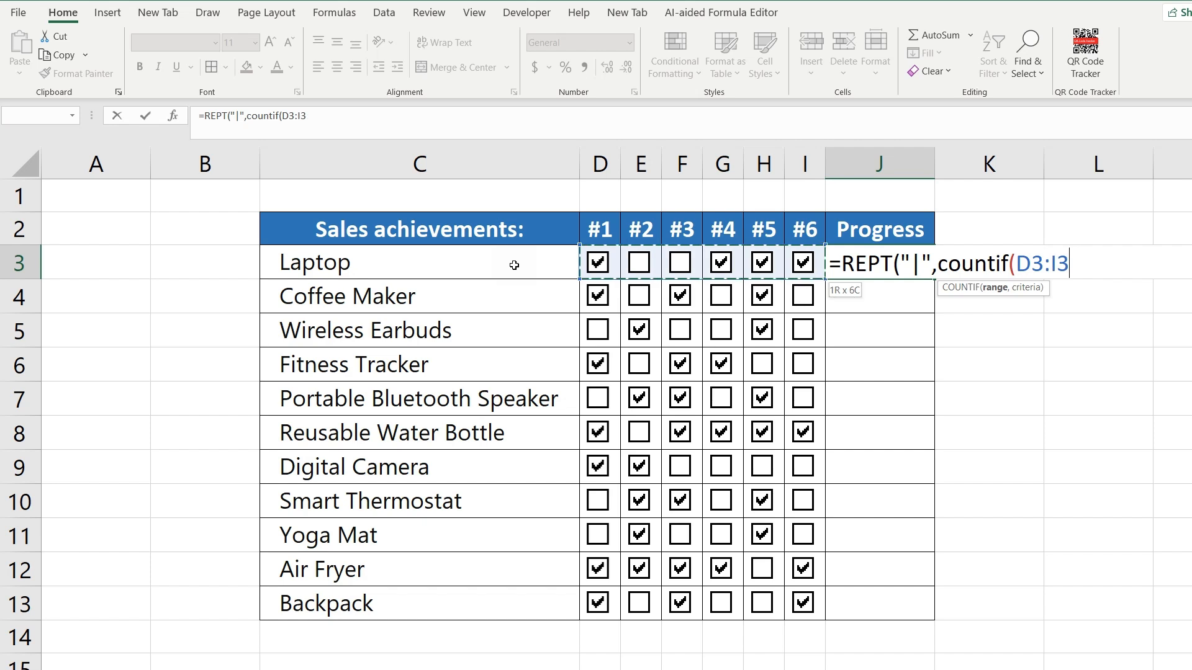
pyautogui.write(',')
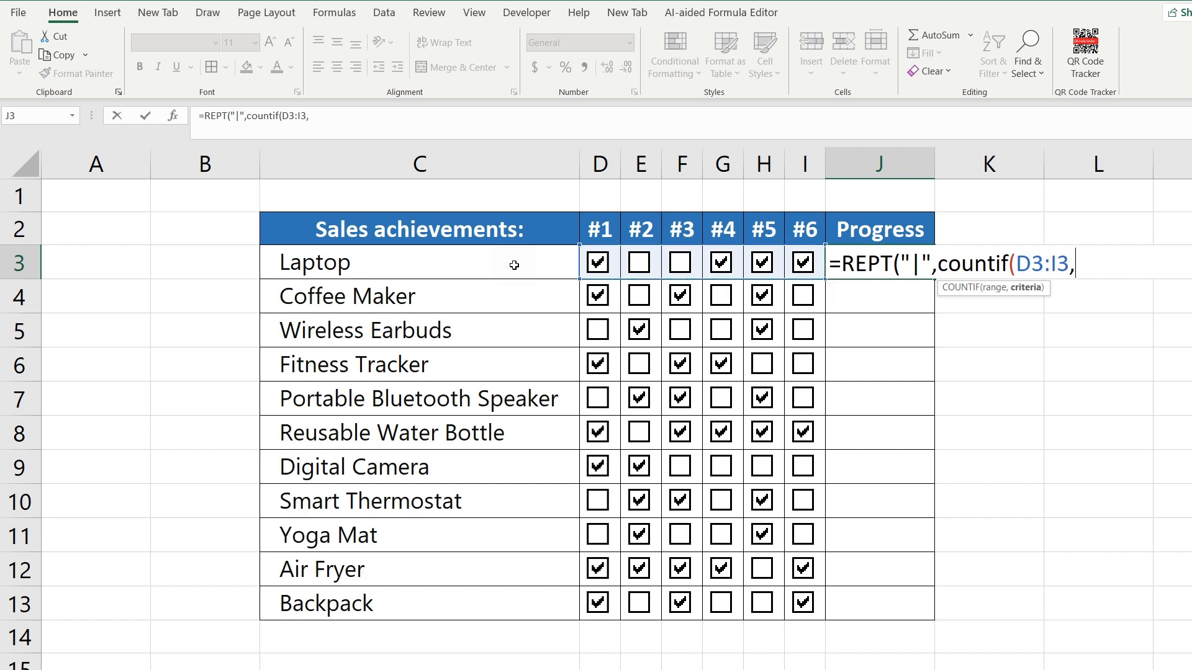
pyautogui.write('true')
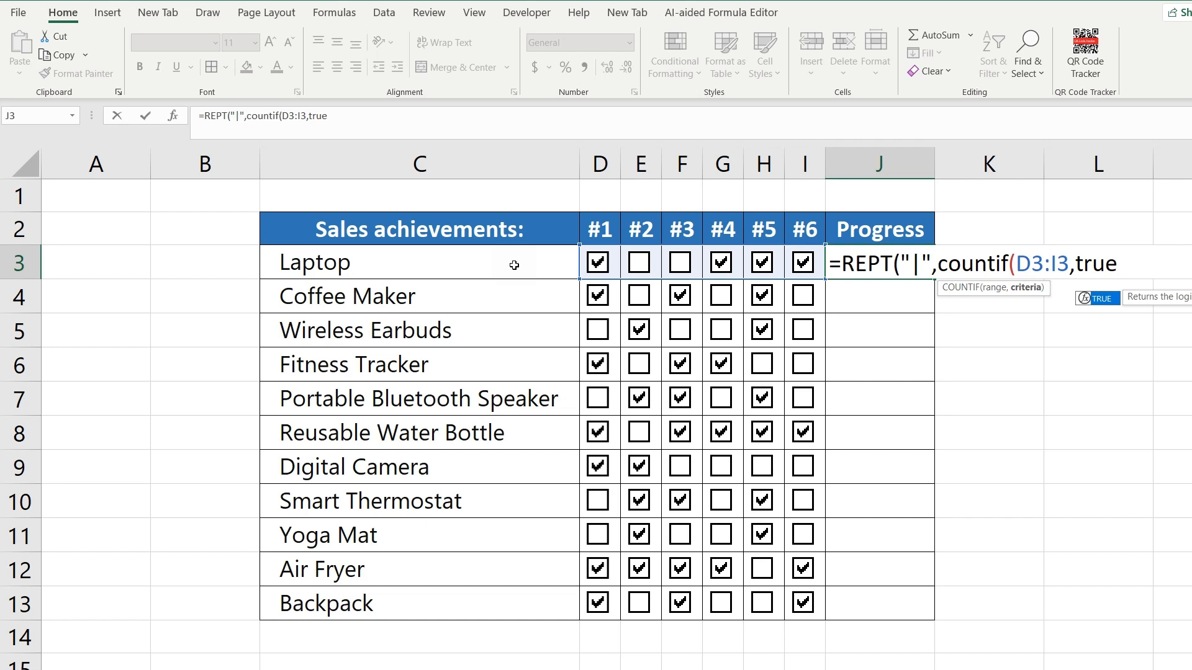
pyautogui.write(')')
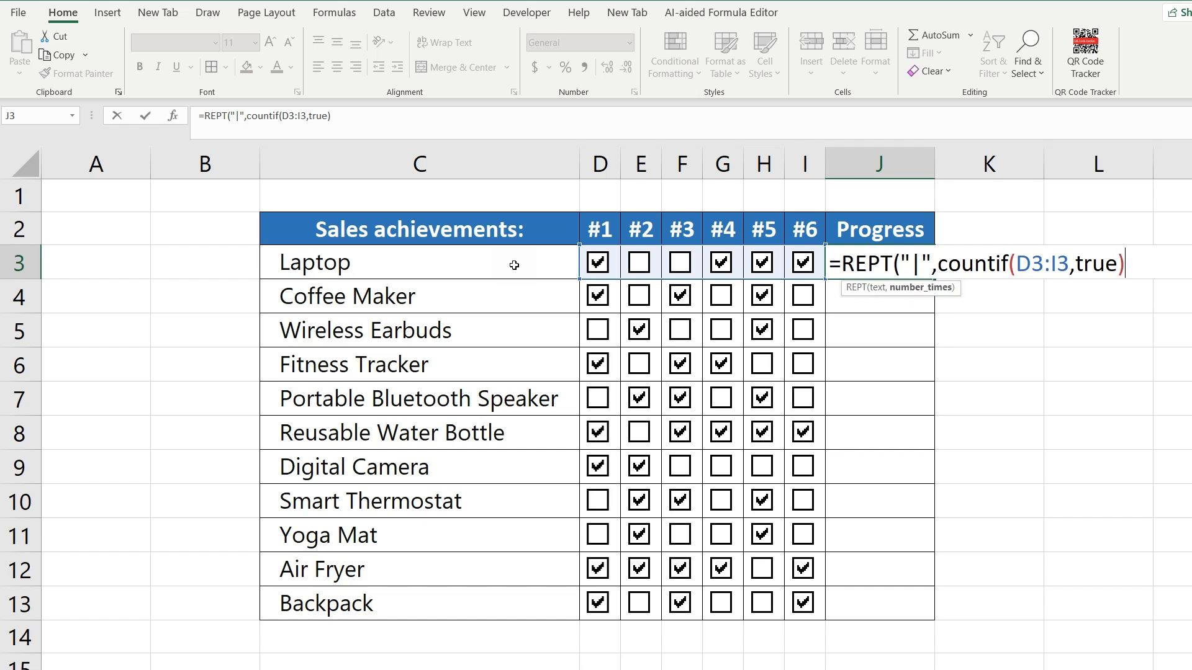
pyautogui.write(')')
pyautogui.press('Return')
# - Set the font of the Progress cells J3:J13 to Stencil
pyautogui.click(890, 262)
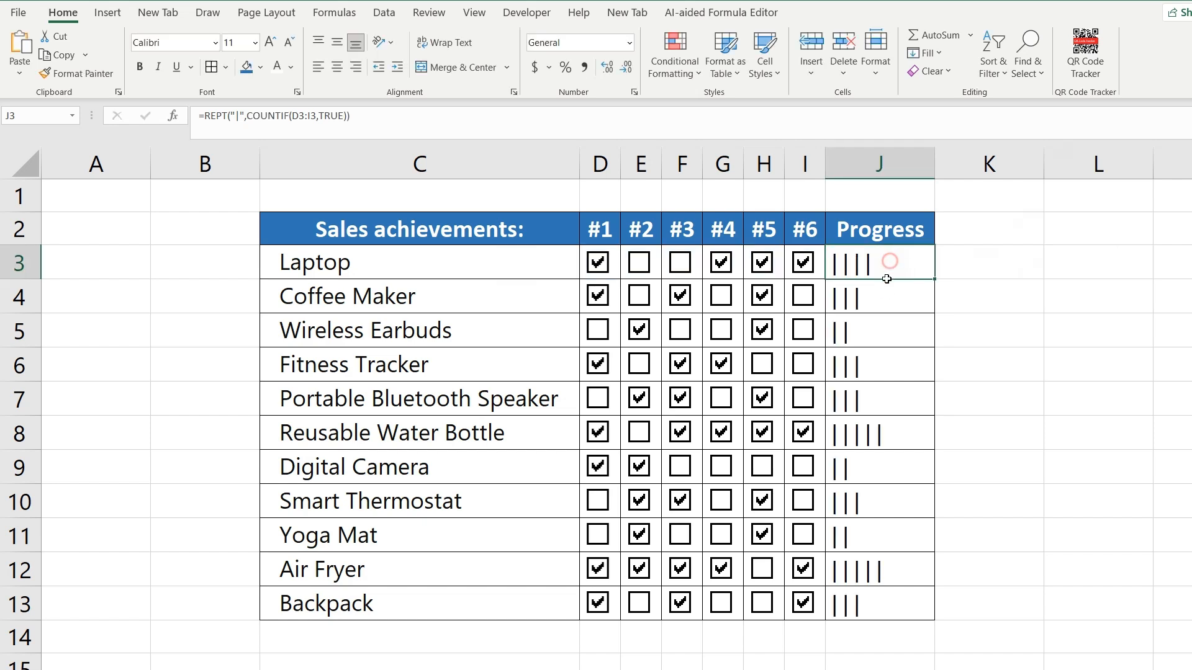
pyautogui.moveTo(887, 279); pyautogui.dragTo(858, 608)
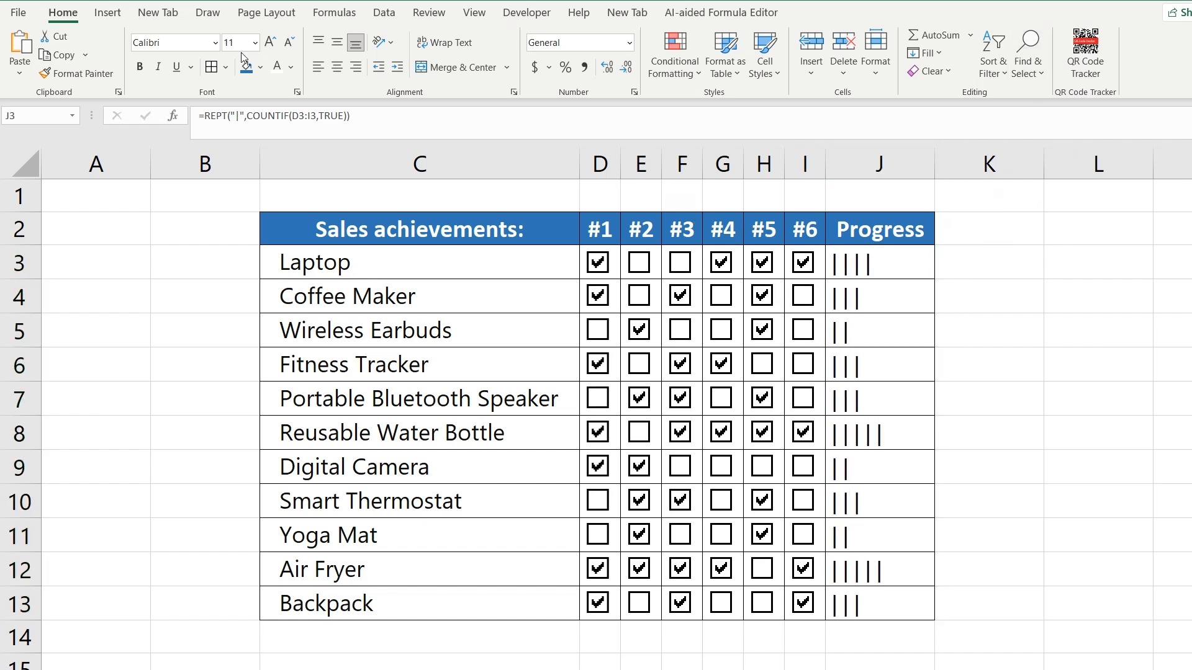
pyautogui.click(173, 43)
pyautogui.write('Stencil')
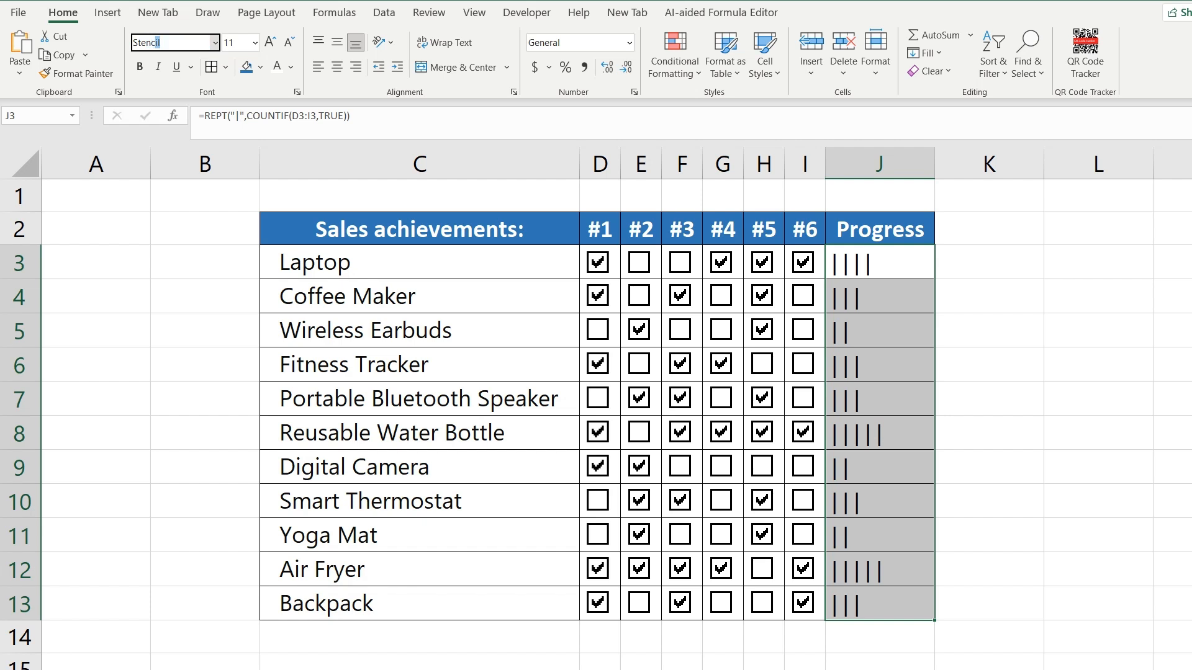
pyautogui.press('Return')
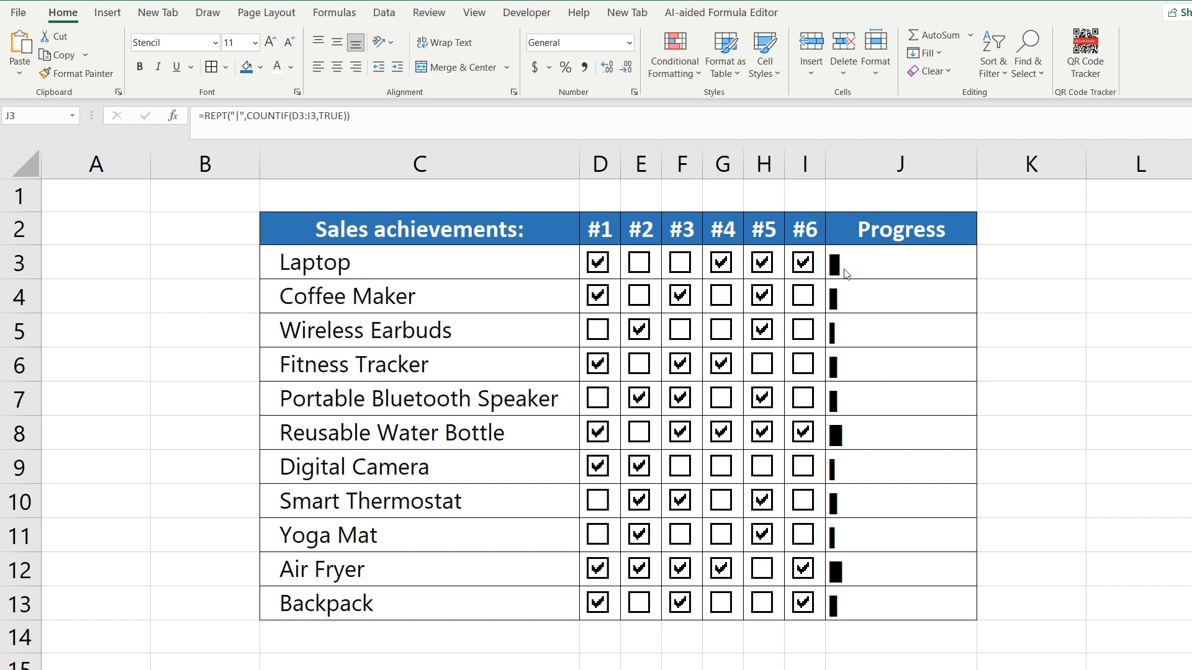
# - Multiply the COUNTIF result in the Laptop row's Progress formula in J3 by 10, giving =REPT("|",COUNTIF(D3:I3,TRUE)*10)
pyautogui.click(888, 264)
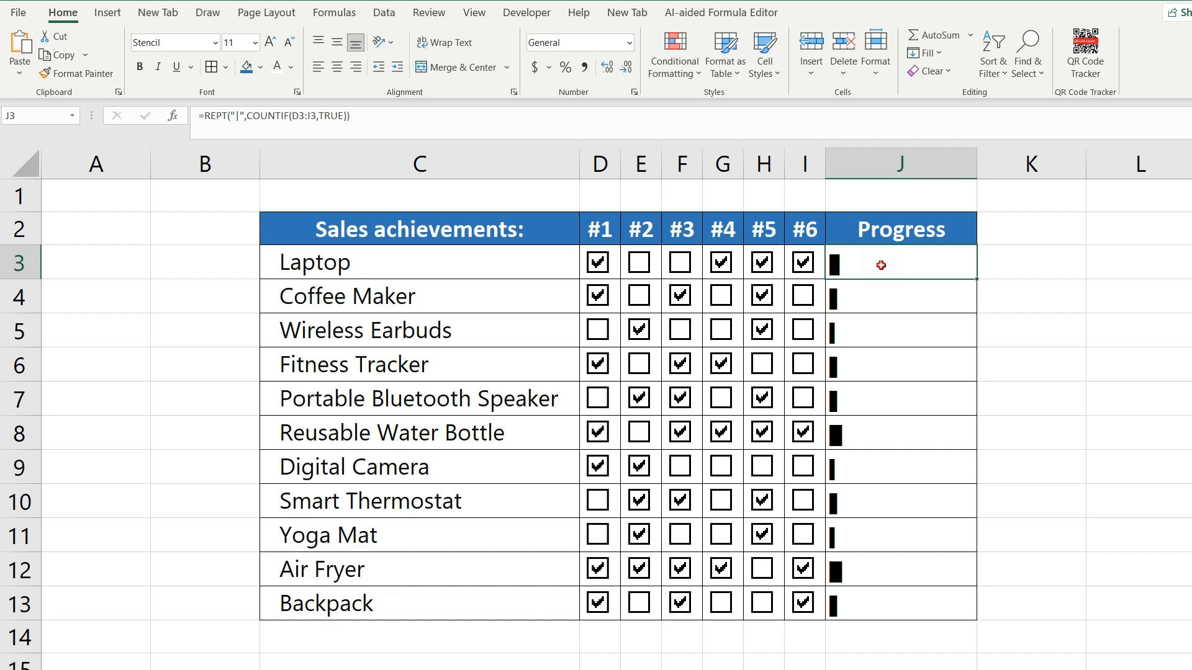
pyautogui.doubleClick(881, 265)
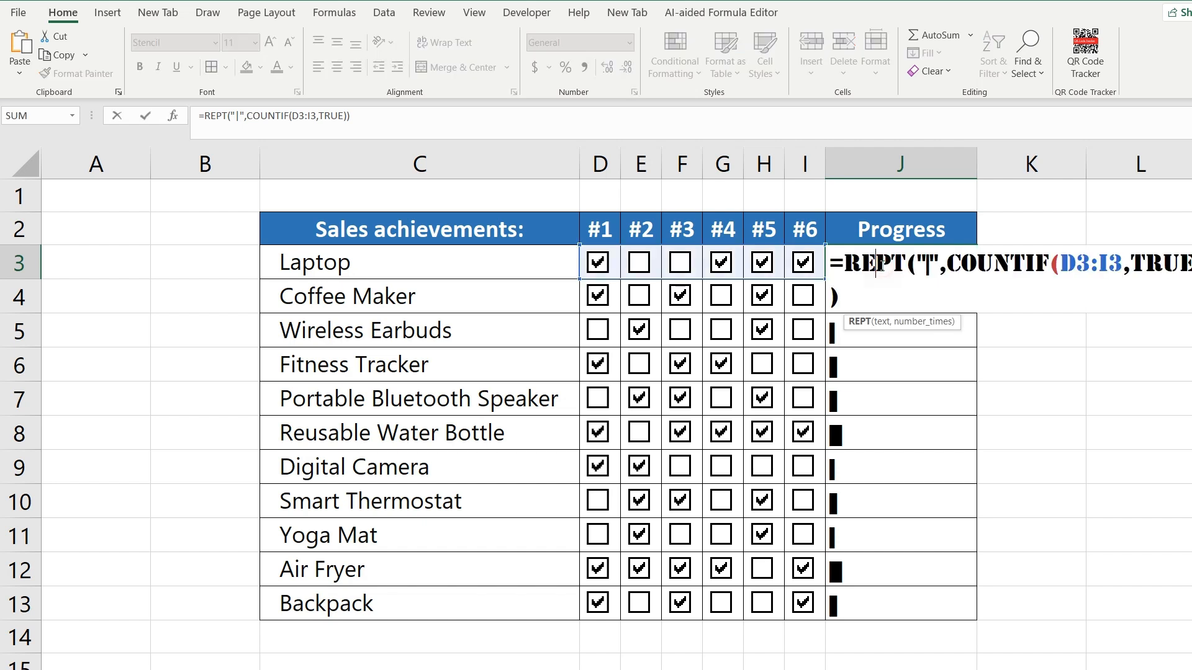
pyautogui.click(351, 116)
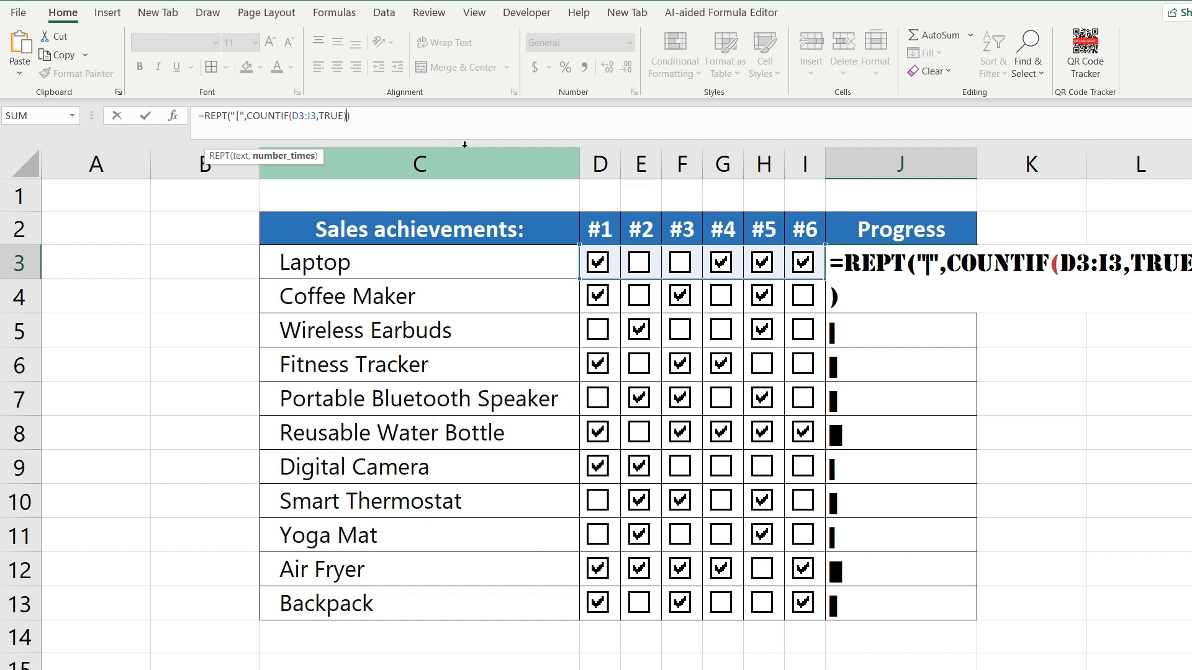
pyautogui.write('*0')
pyautogui.press('BackSpace')
pyautogui.write('10')
pyautogui.press('Return')
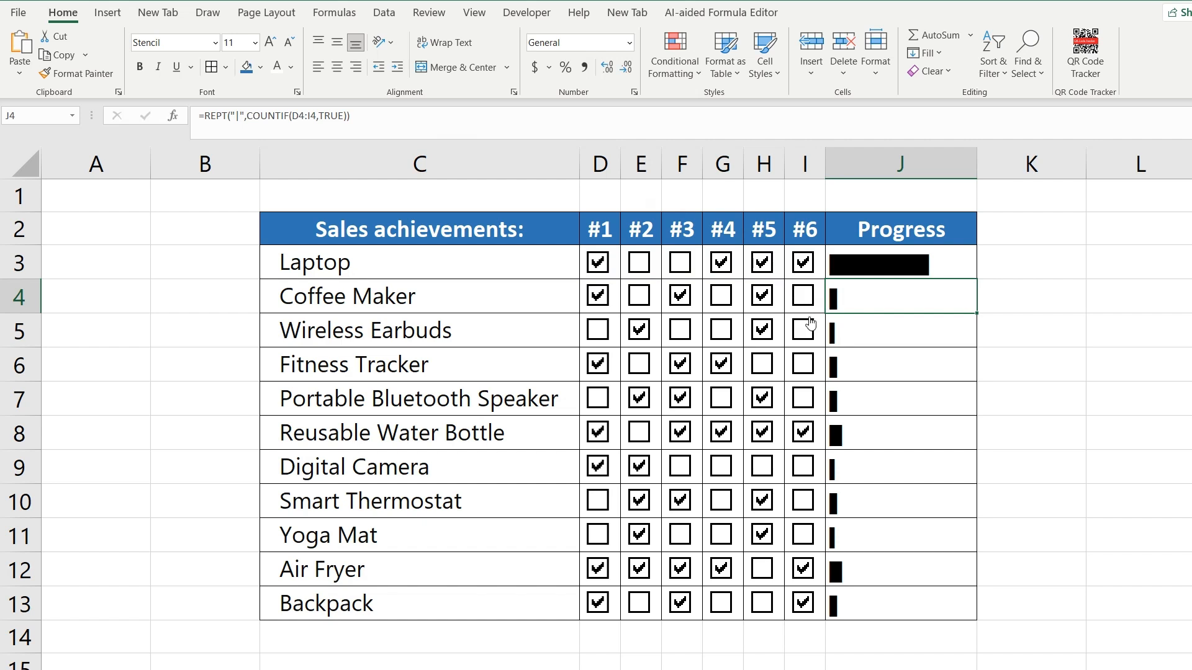
# - Fill the updated J3 formula down the Progress column to J13 and deselect the range
pyautogui.click(943, 267)
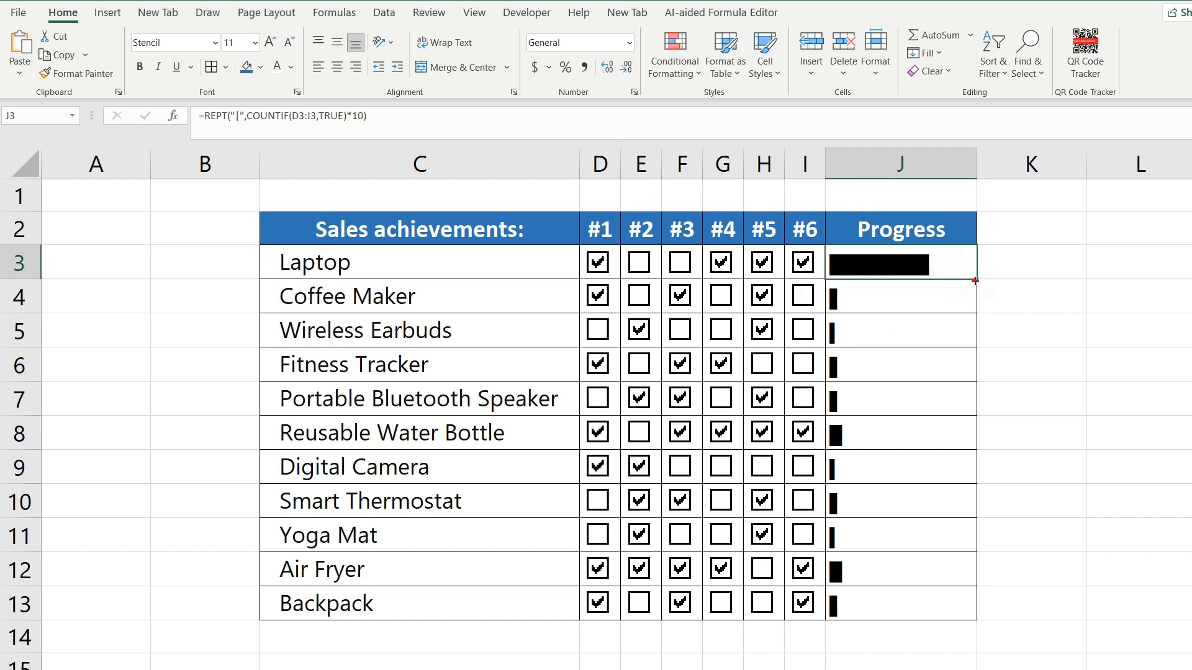
pyautogui.doubleClick(975, 281)
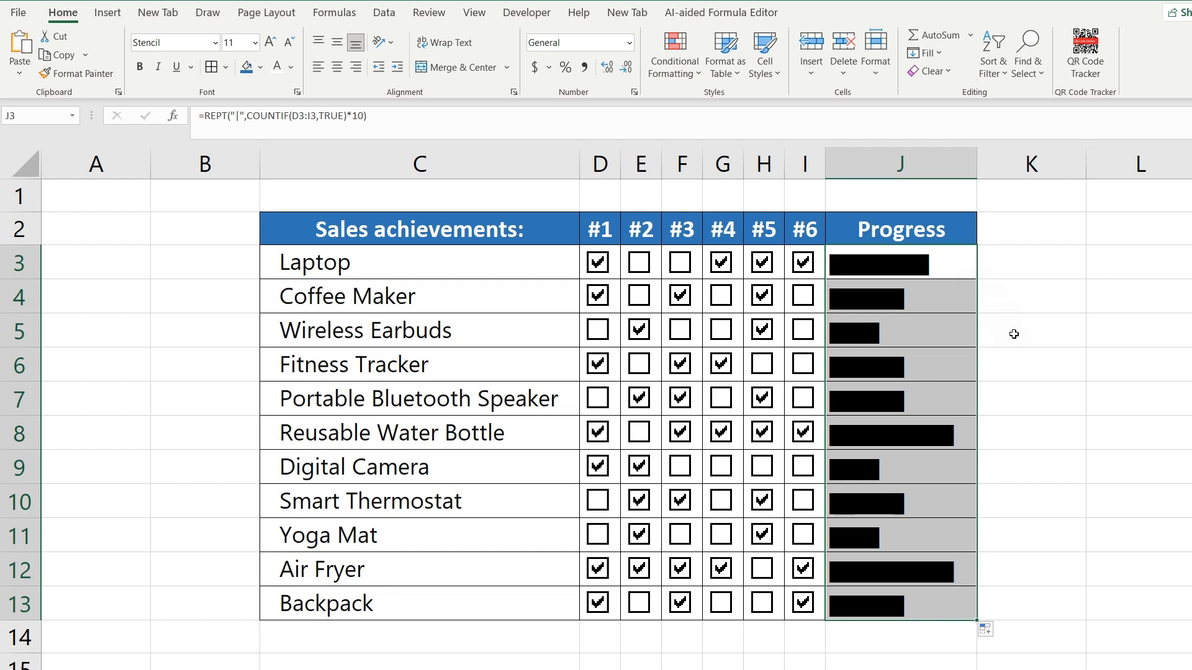
pyautogui.click(1059, 366)
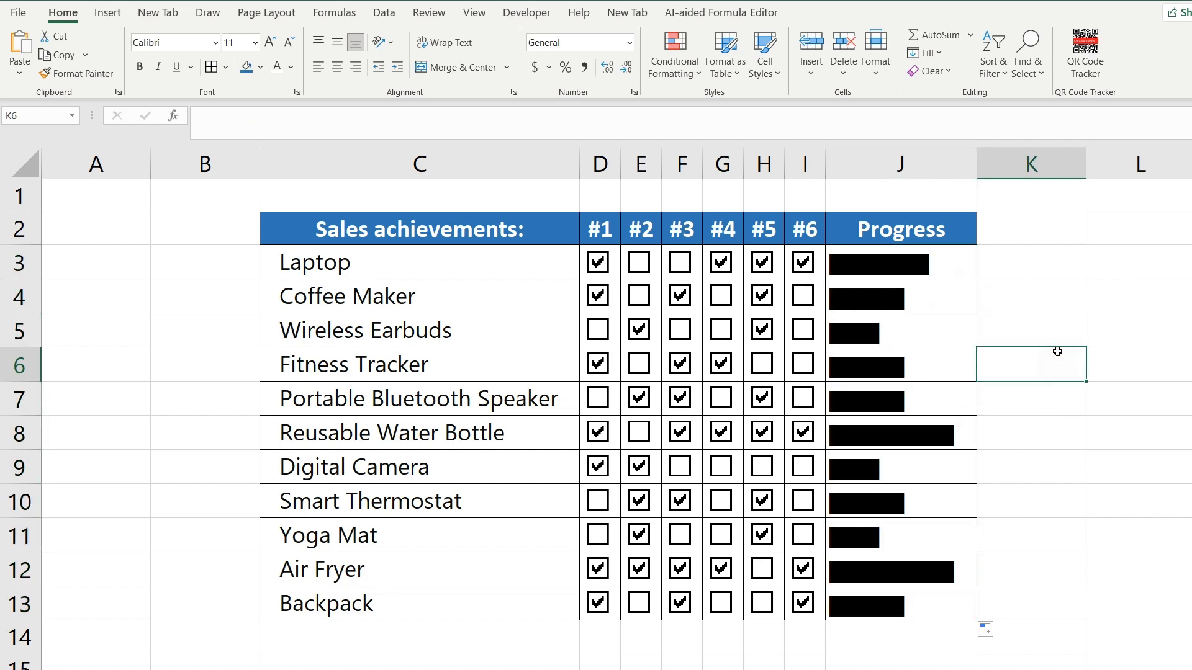
pyautogui.hotkey('ctrl', 'Home')
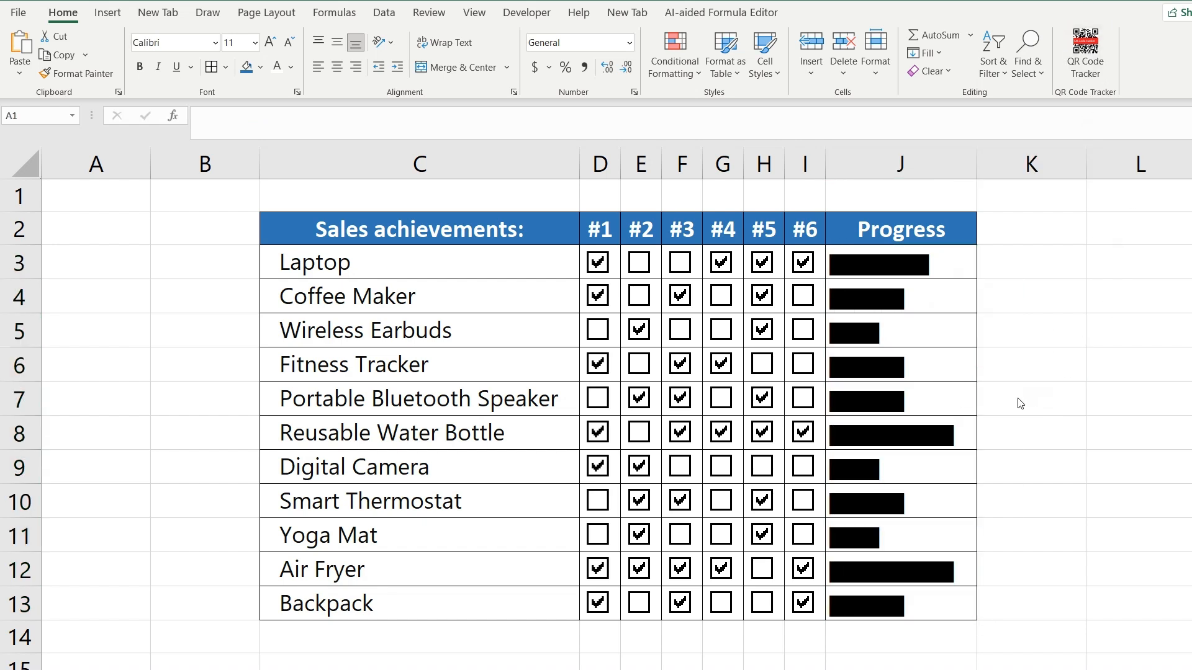